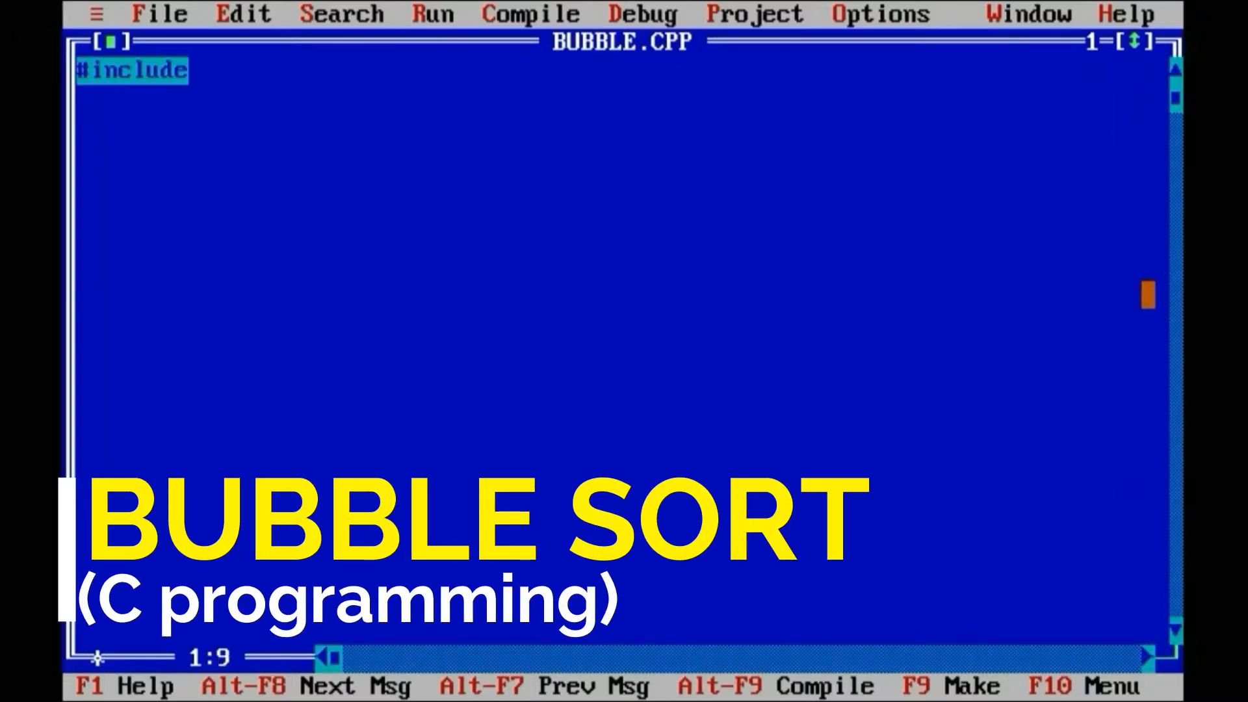
text(<stdio.h>)
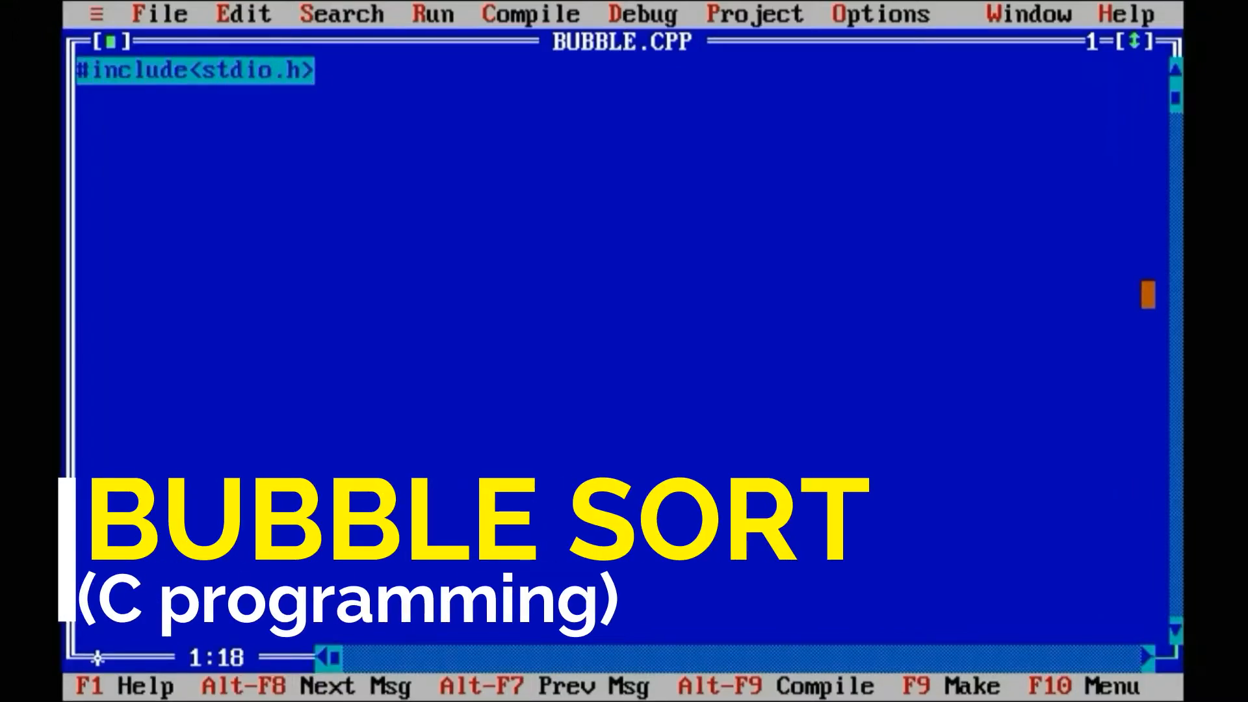
- Add the #include<stdio.h> and #include<conio.h> lines at the top of BUBBLE.CPP
key(Return)
text(#inc)
text(lude<c)
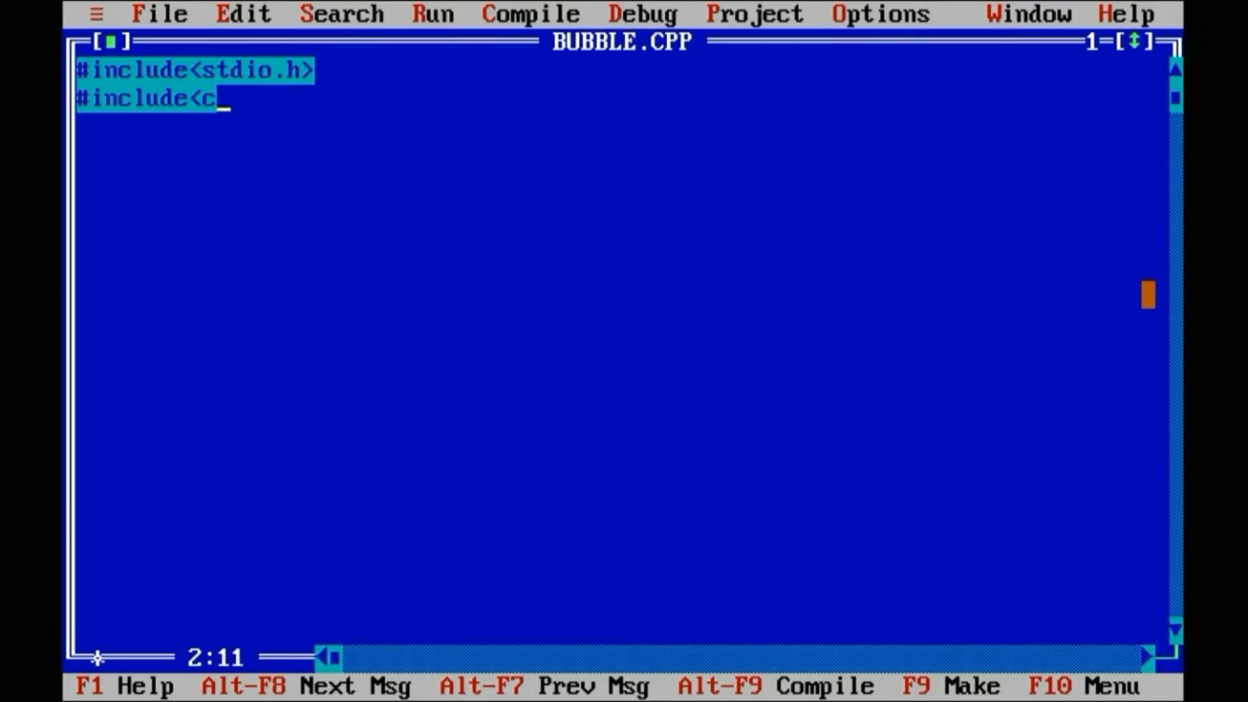
text(onio.h>)
key(Return)
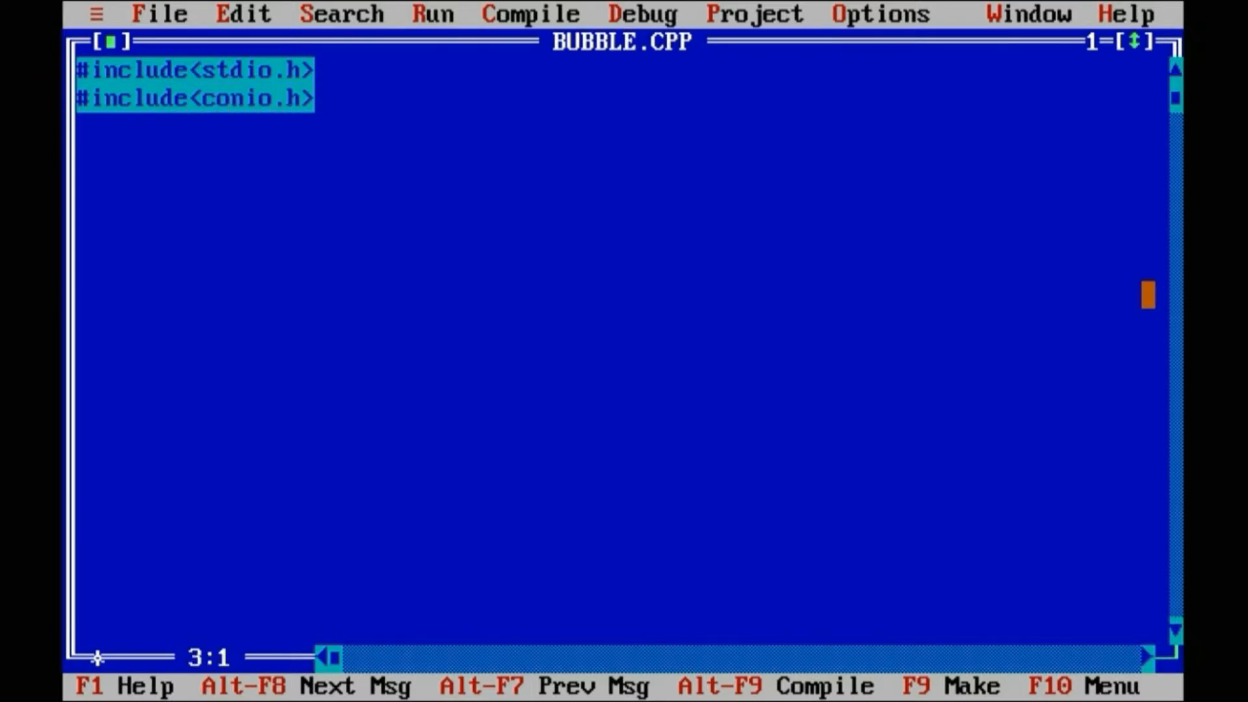
text(void)
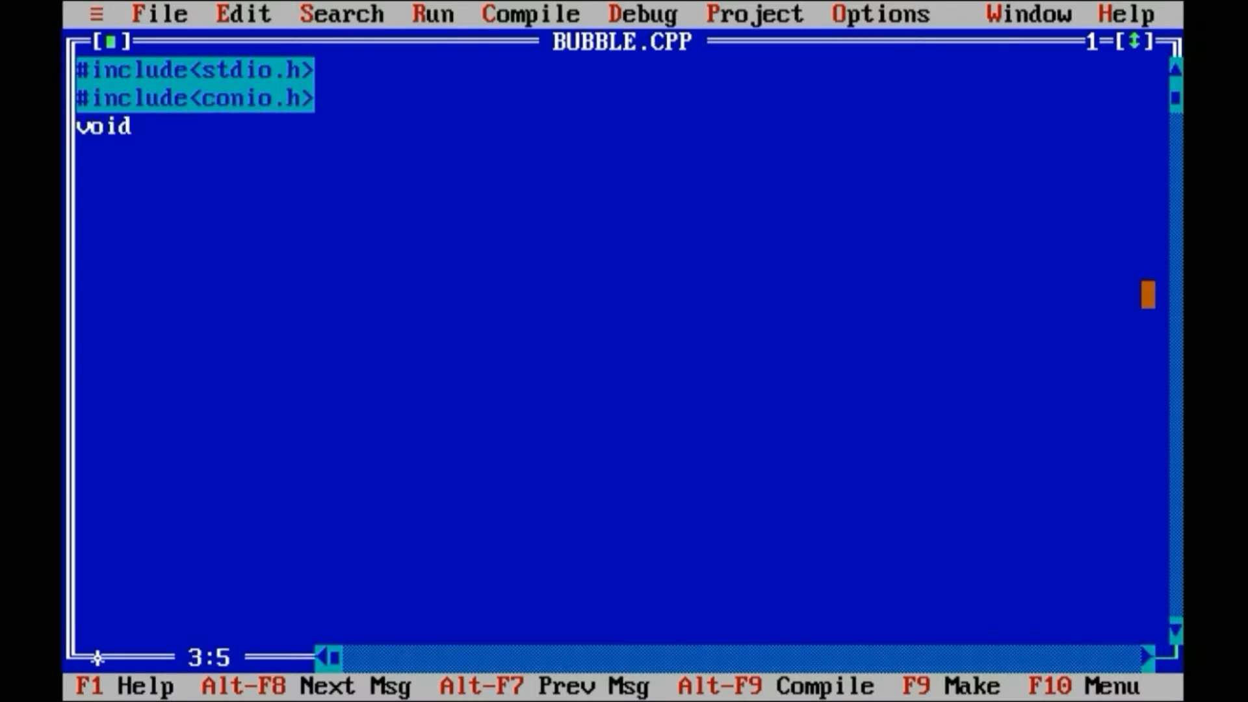
text( bubb)
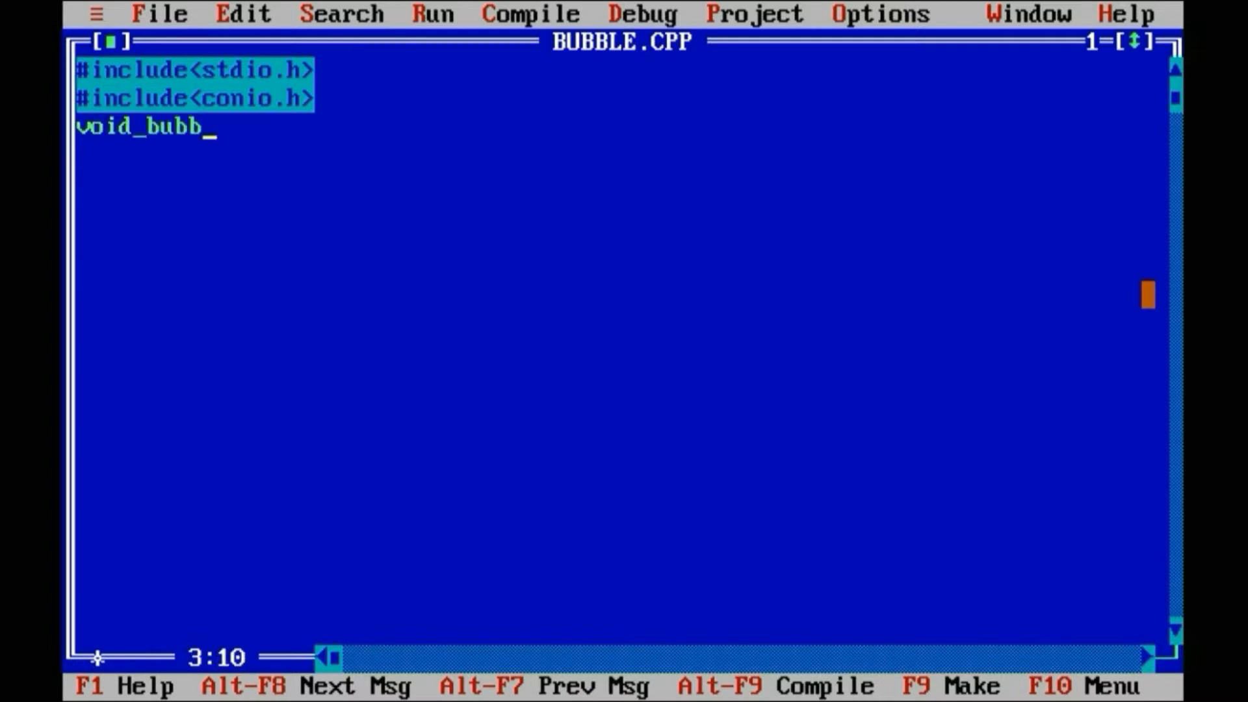
text(le)
- Declare the prototype void bubble_sort(int[],int) and begin the void main() header
key(BackSpace)
key(BackSpace)
key(BackSpace)
text(bubb)
text(le_sort)
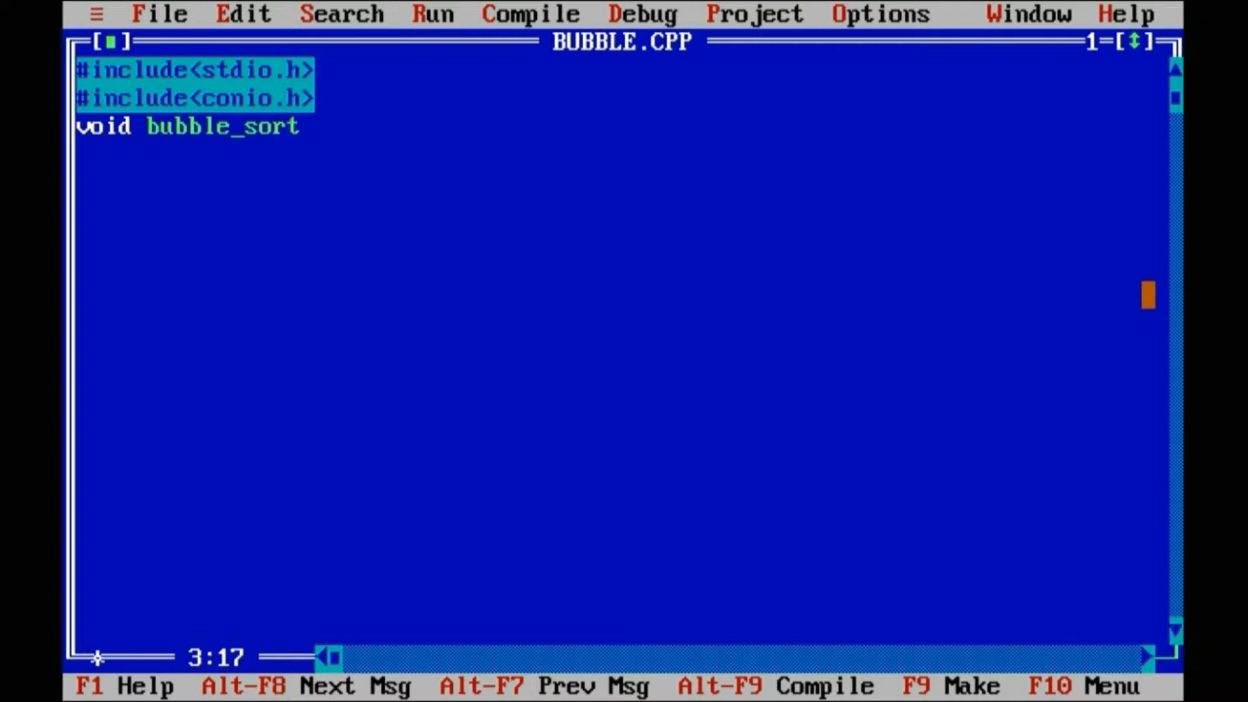
text(())
key(Left)
text(int[])
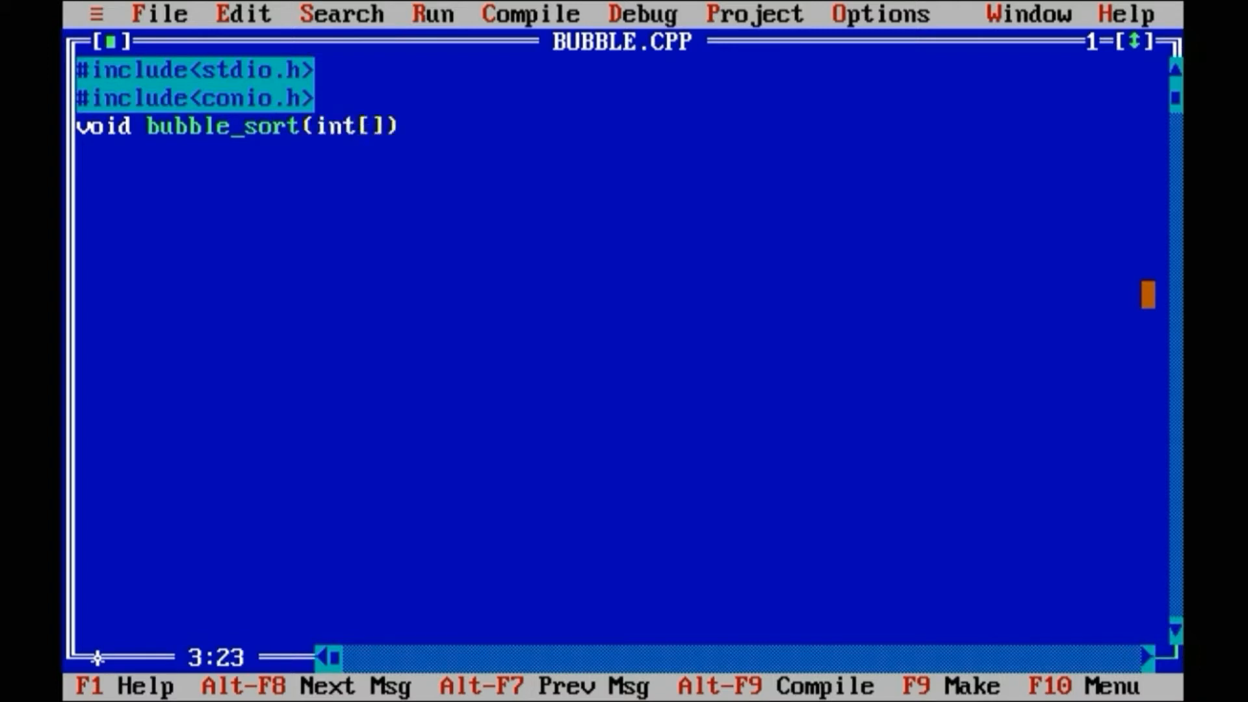
text(,int)
key(End)
key(Return)
text(v)
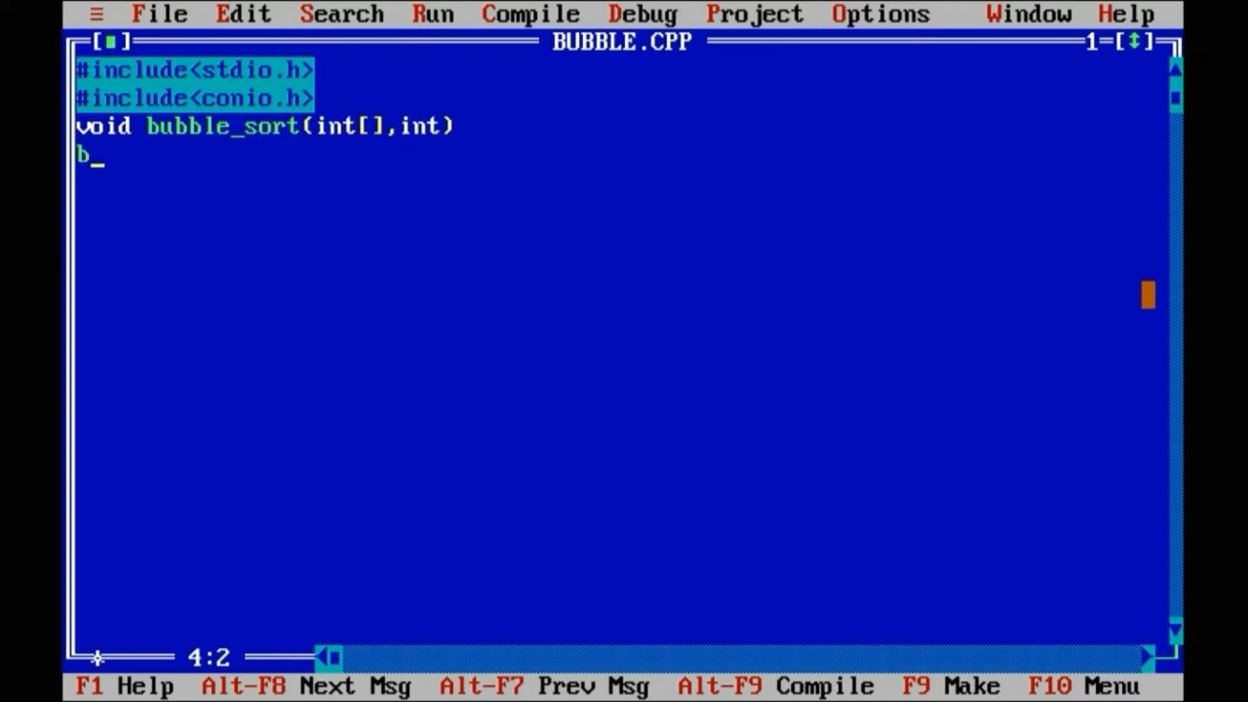
text(oid main())
- Open main's body and declare int a[30], n, i
key(Return)
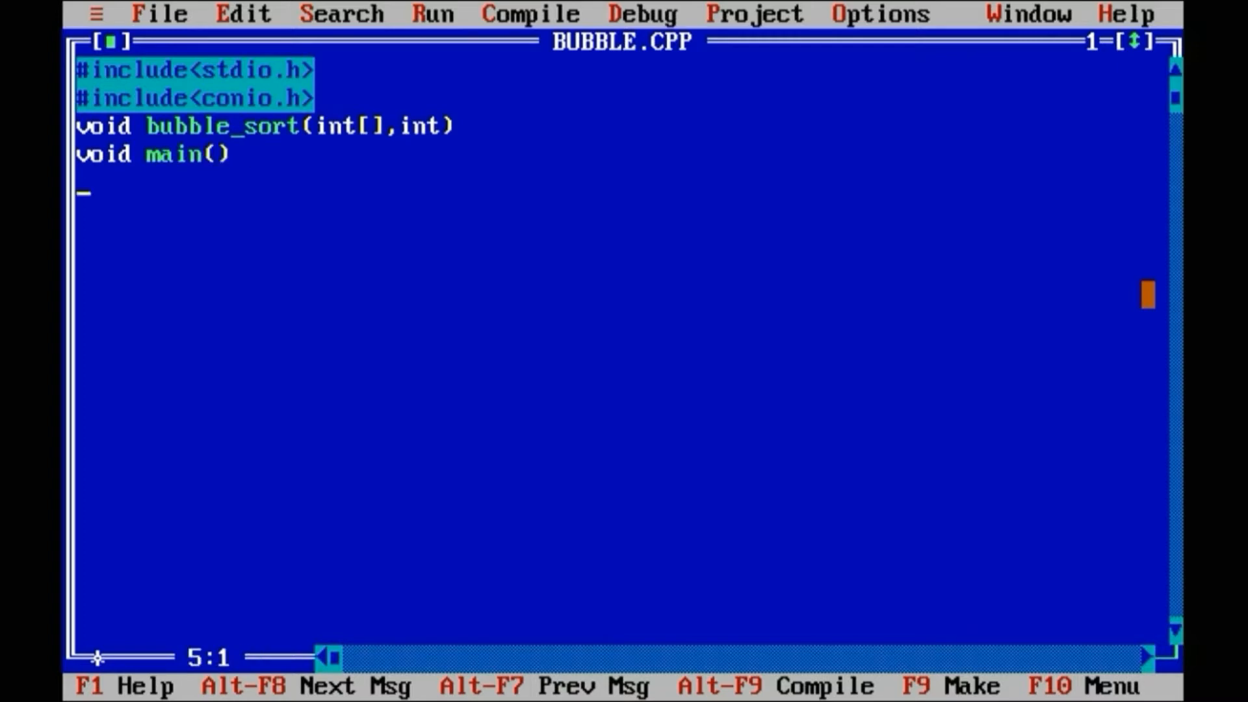
text({)
key(Return)
text(int a)
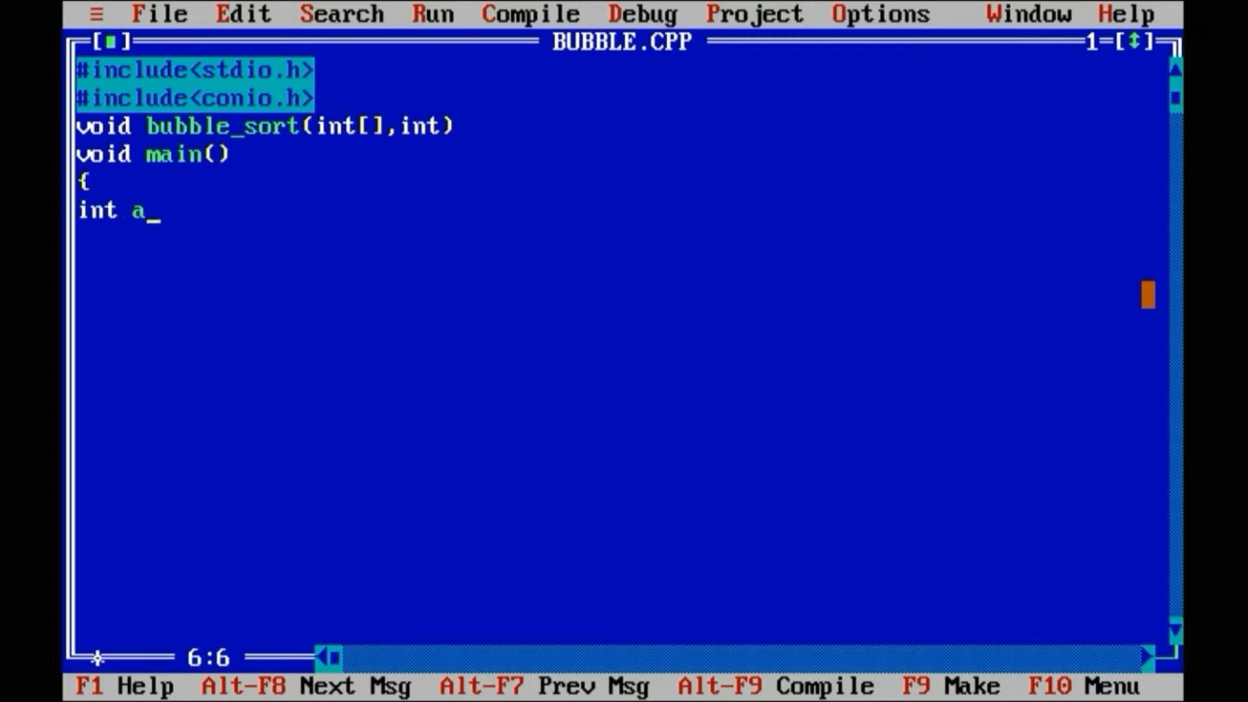
text([30])
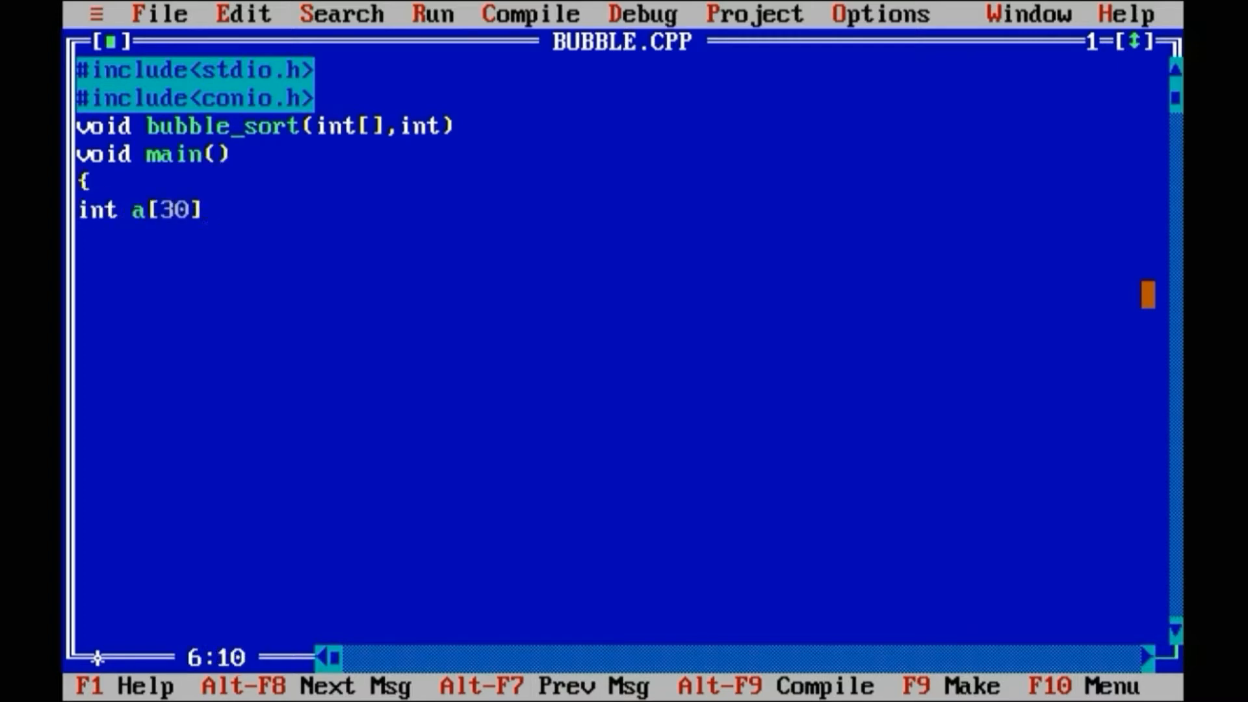
text(,n,i;)
key(Return)
text(p)
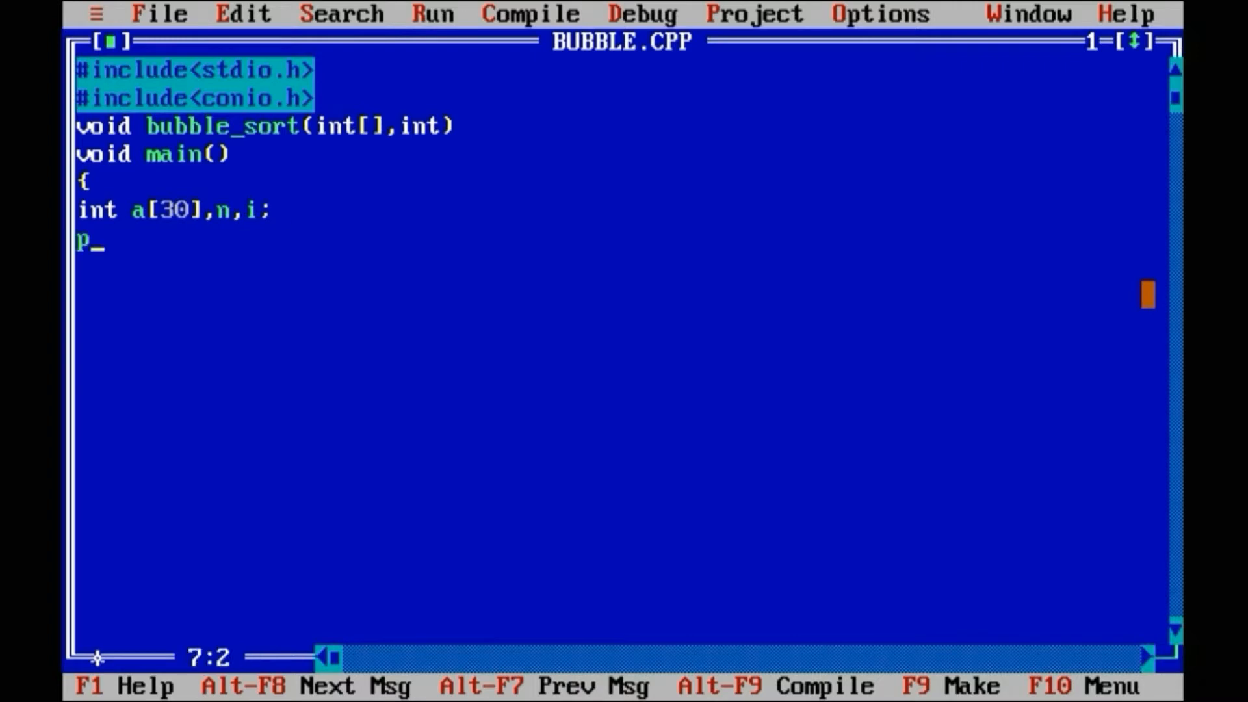
text(rintf("")
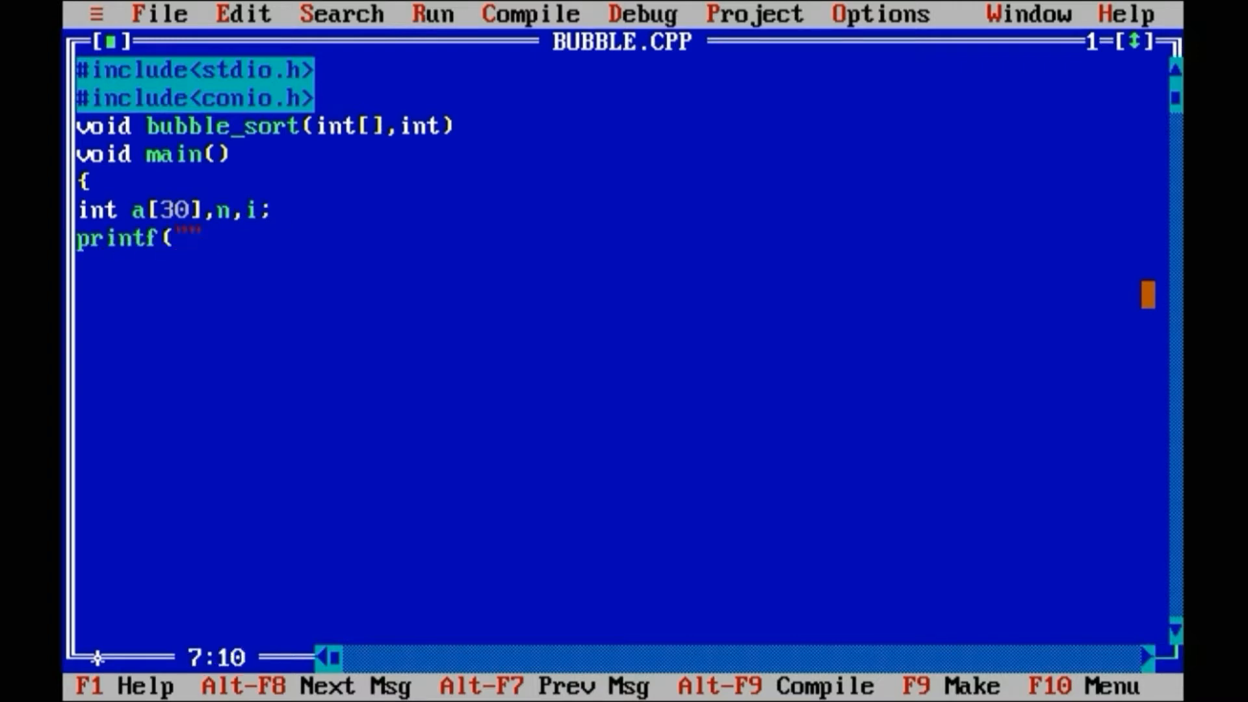
- Write the printf prompt asking for the number of elements
key(Up)
key(Down)
key(Left)
text(enter )
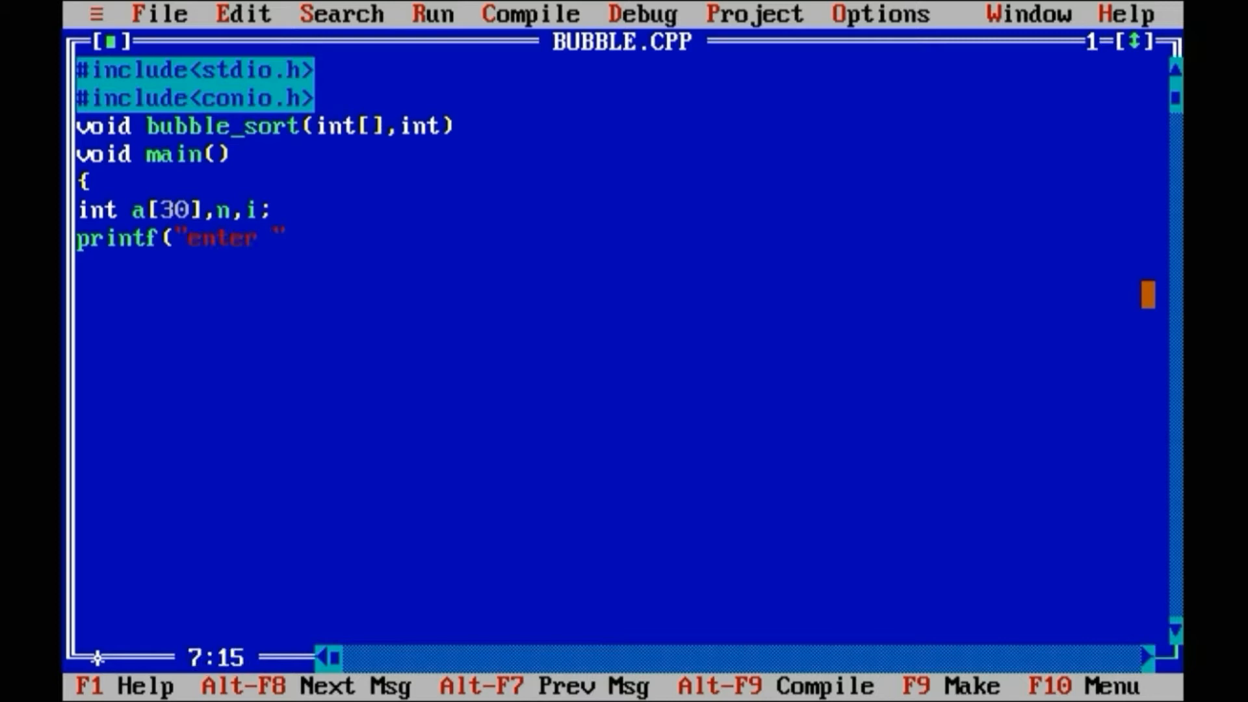
text(no of elements)
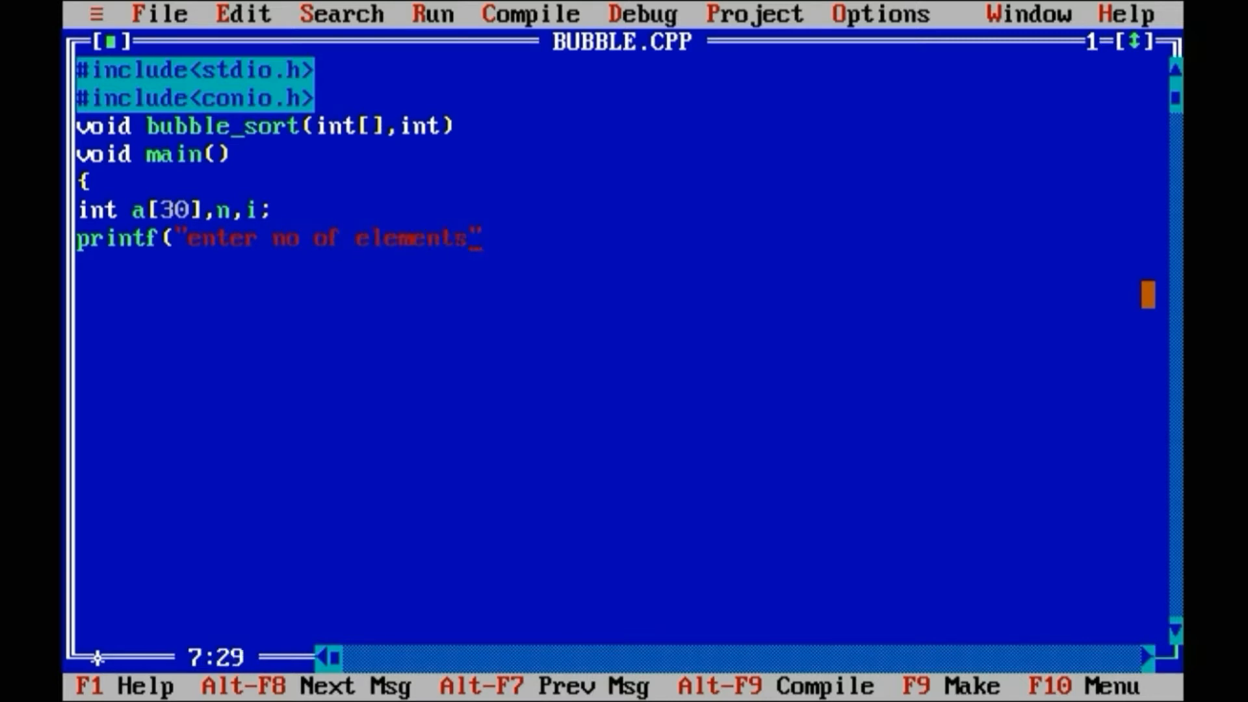
key(Home)
key(Right)
key(Right)
key(Right)
key(Right)
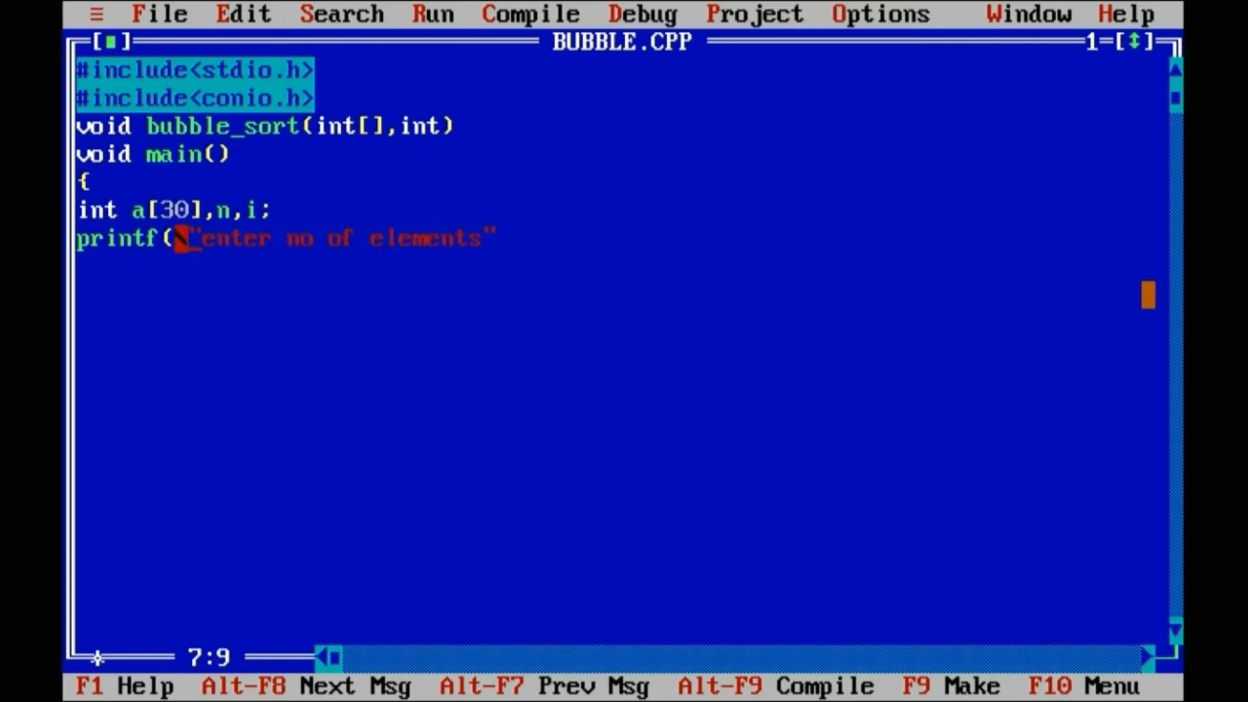
key(Left)
text(\n)
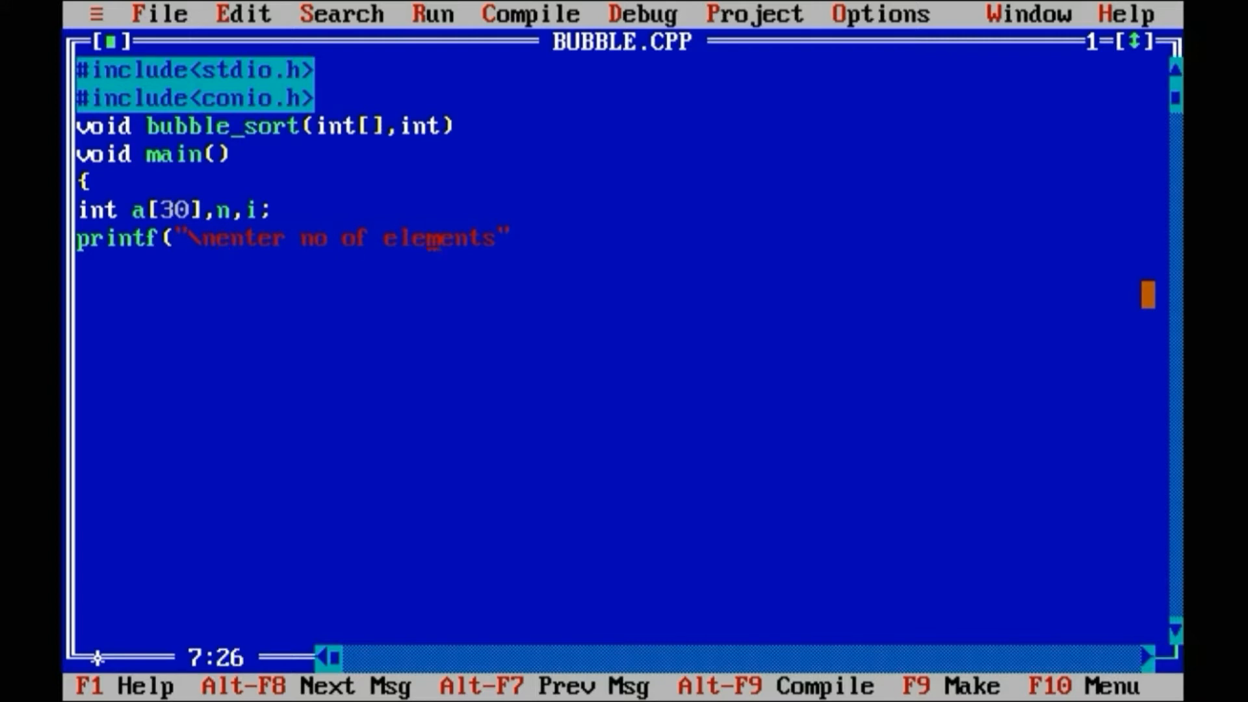
key(Right)
key(Right)
key(Right)
text(:")
text();)
key(Return)
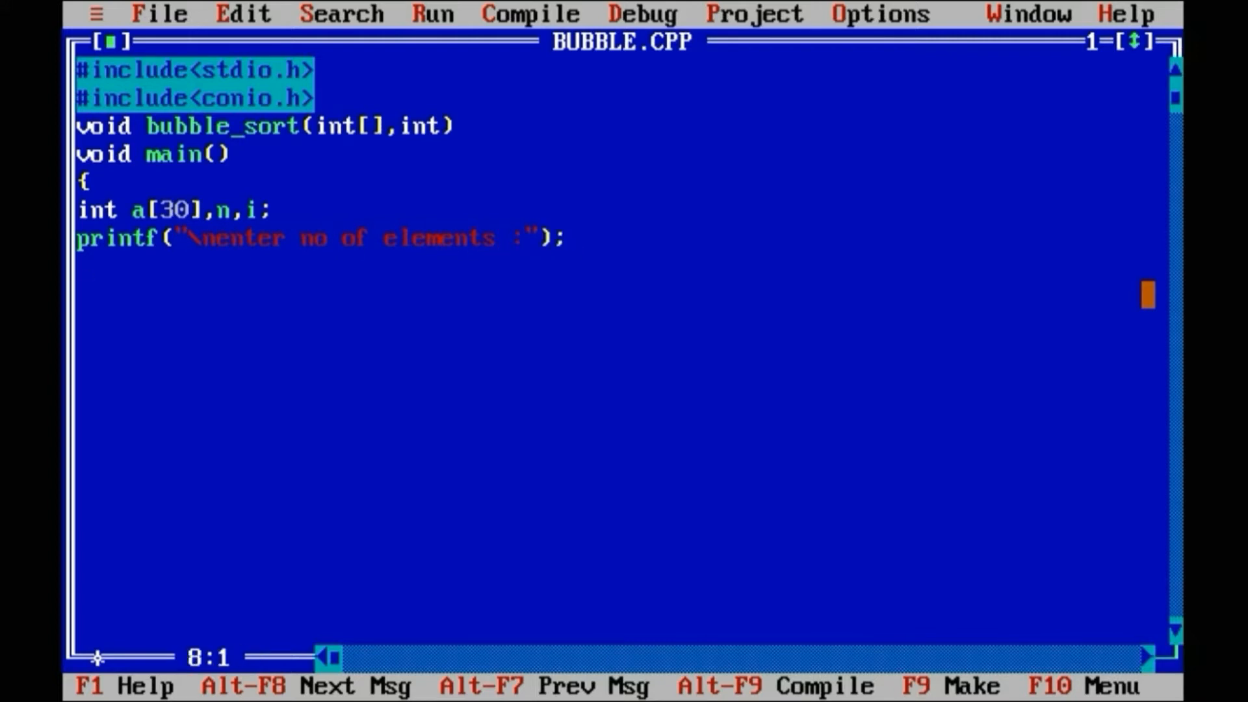
text(scanf())
- Read the element count with scanf("%d",&n);
key(Left)
text("")
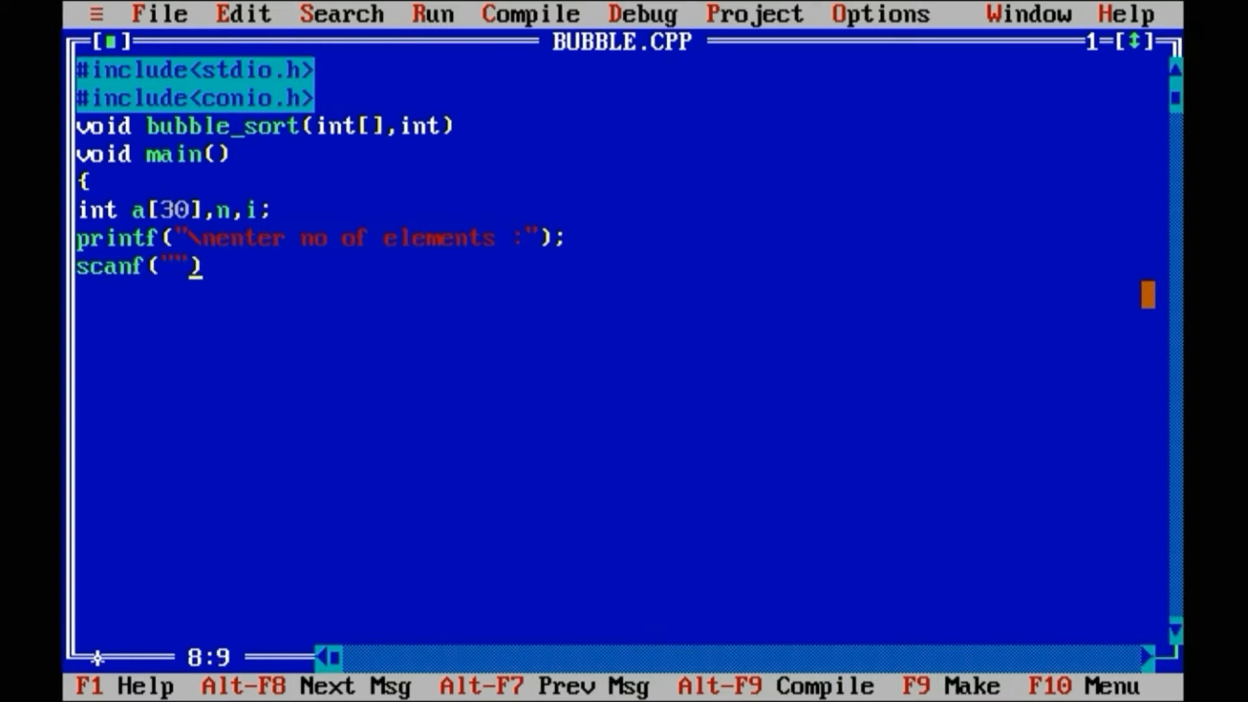
key(Left)
text(%d",)
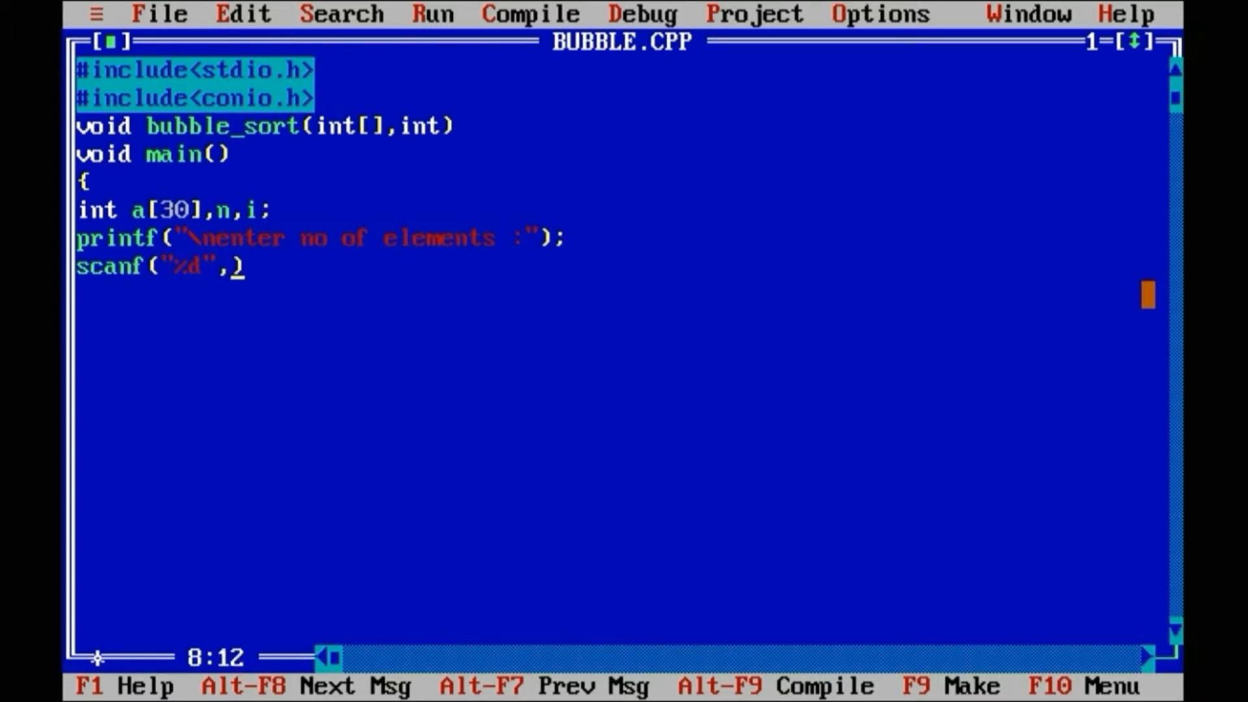
text(&n)
key(End)
text(;)
key(Return)
text(prnt)
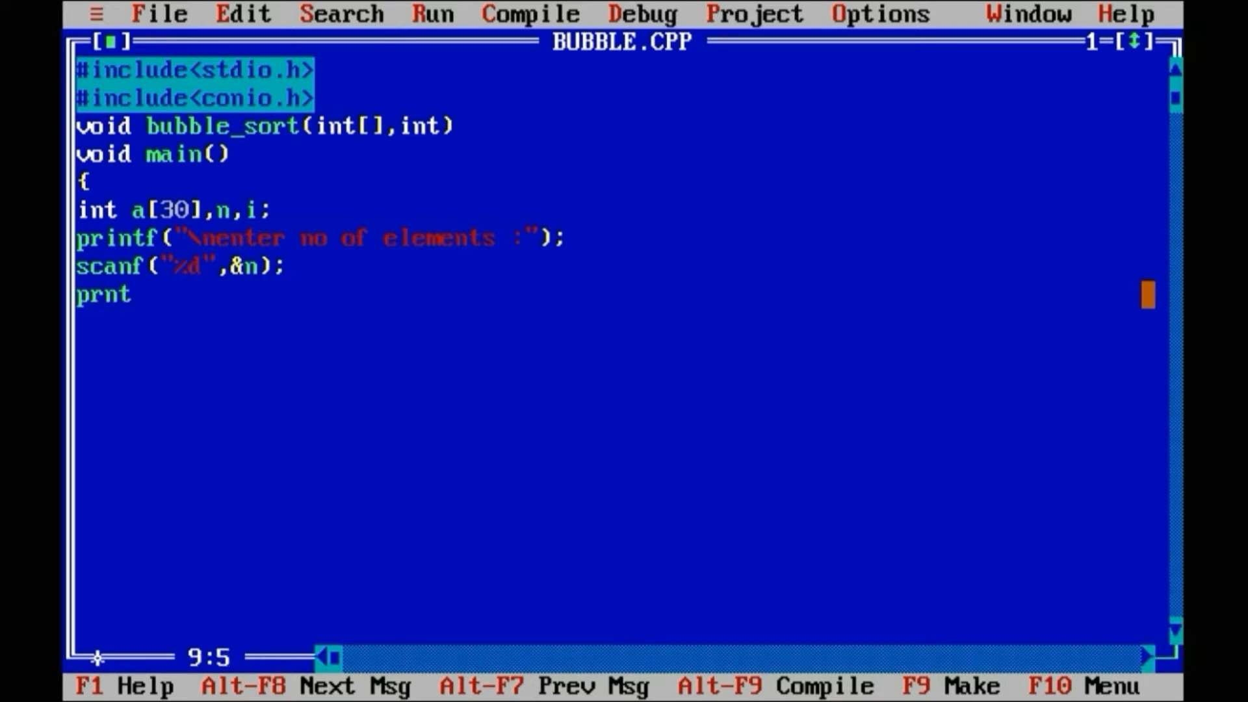
- Write printf("\nenter array elements :"); to prompt for the values
key(BackSpace)
key(BackSpace)
text(intf())
key(Left)
text("")
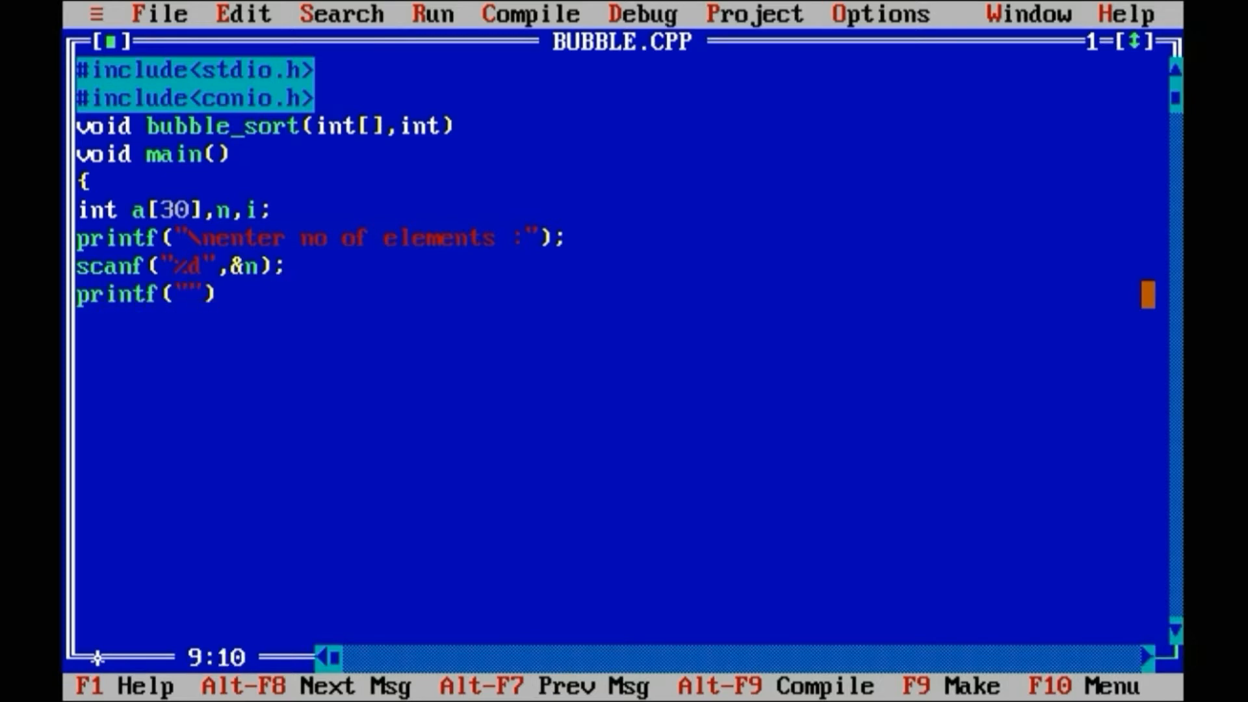
key(Left)
text(\nenter)
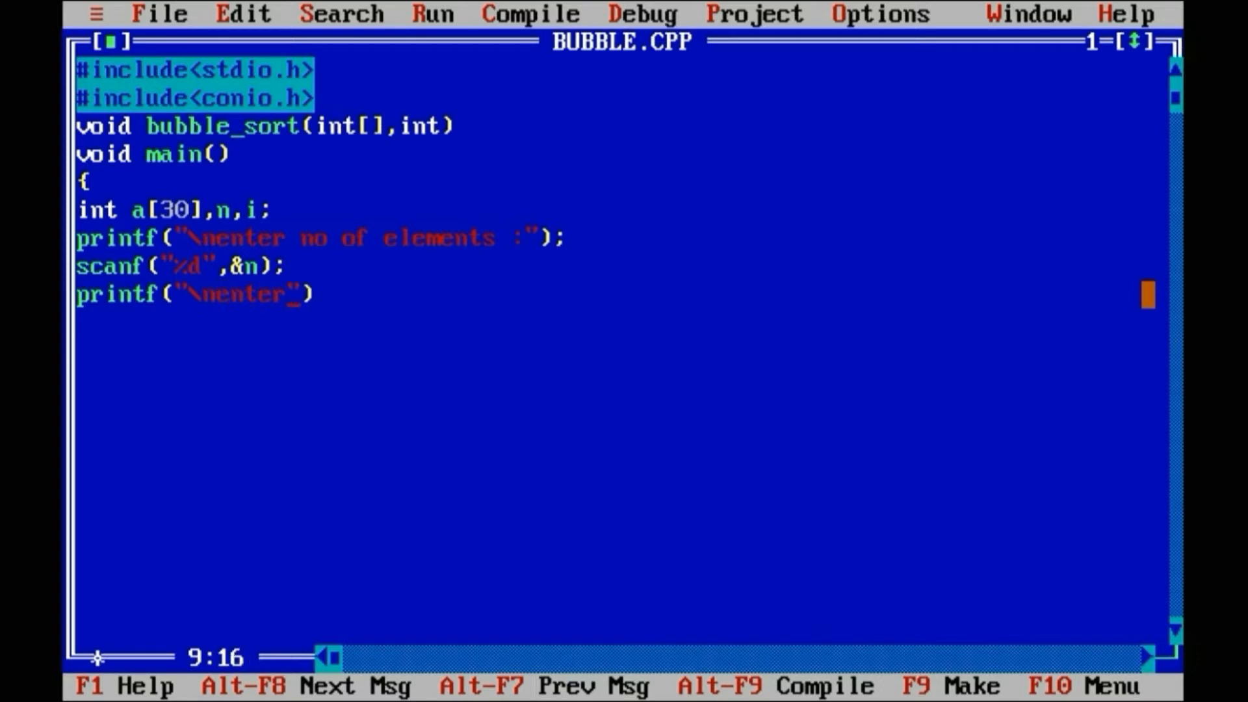
text( array elements)
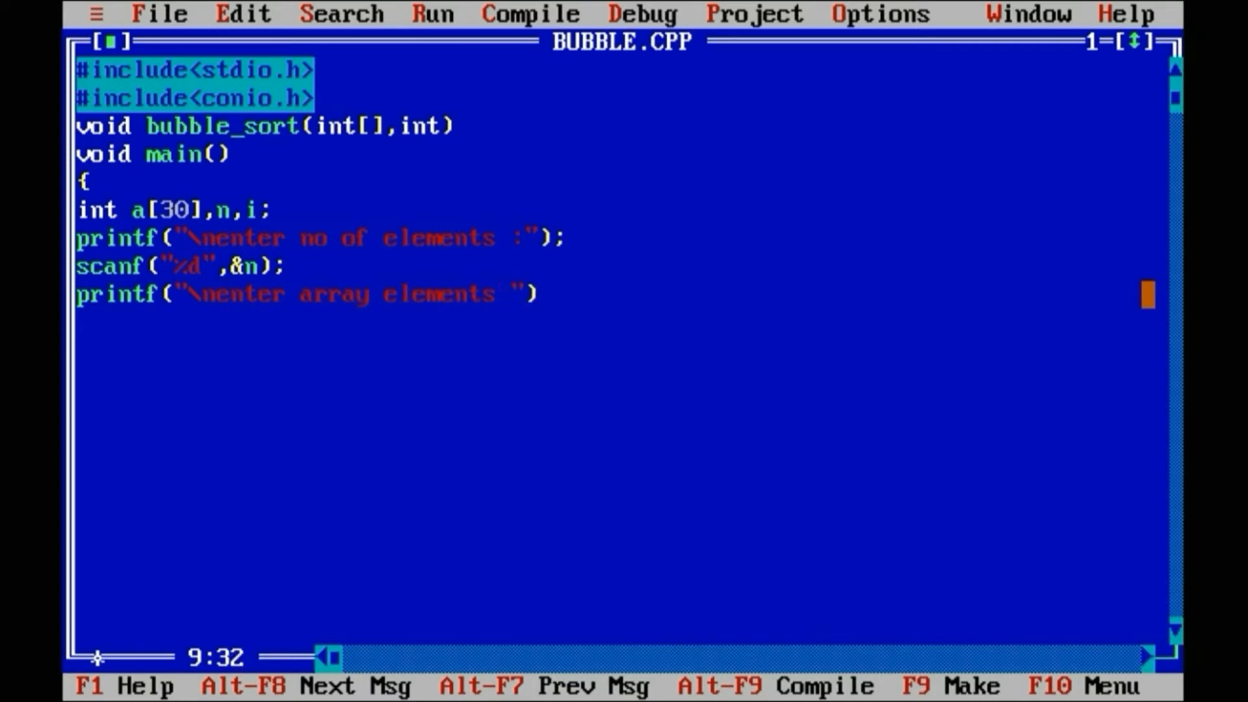
text( :");)
key(Return)
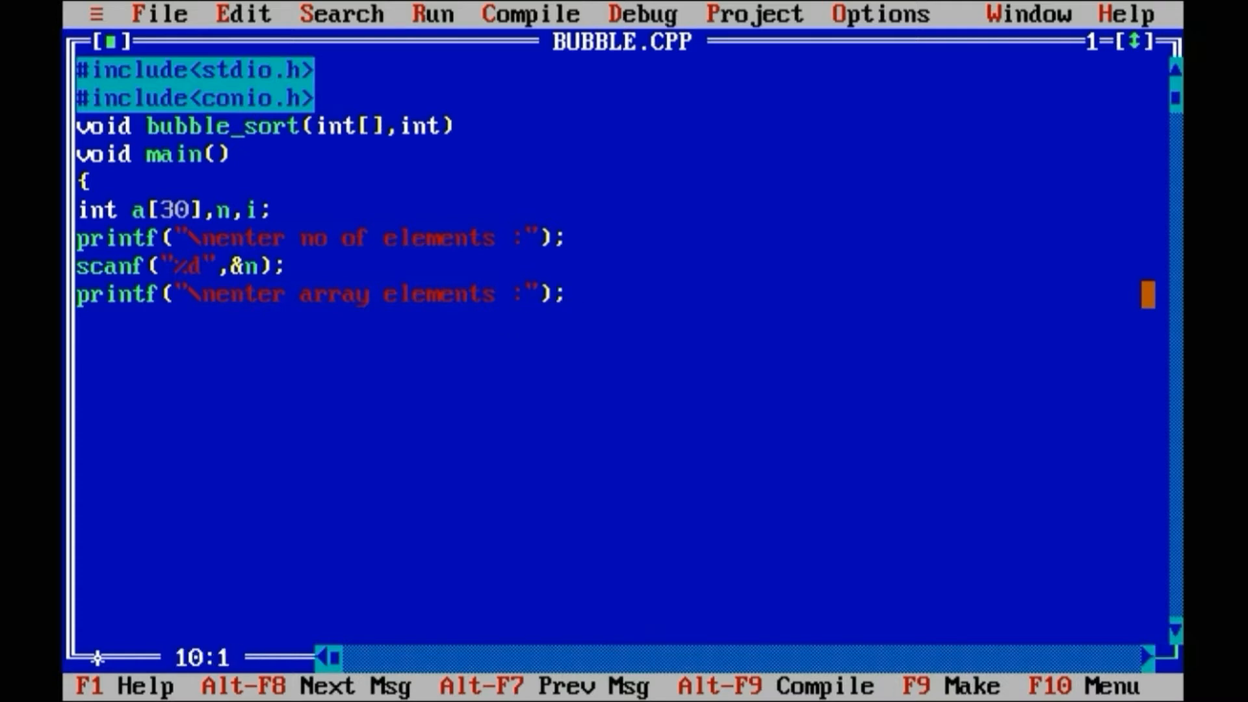
text(for())
- Open the input loop for(i=0;i<n;i++) and move to its body line
key(Left)
text(i=0)
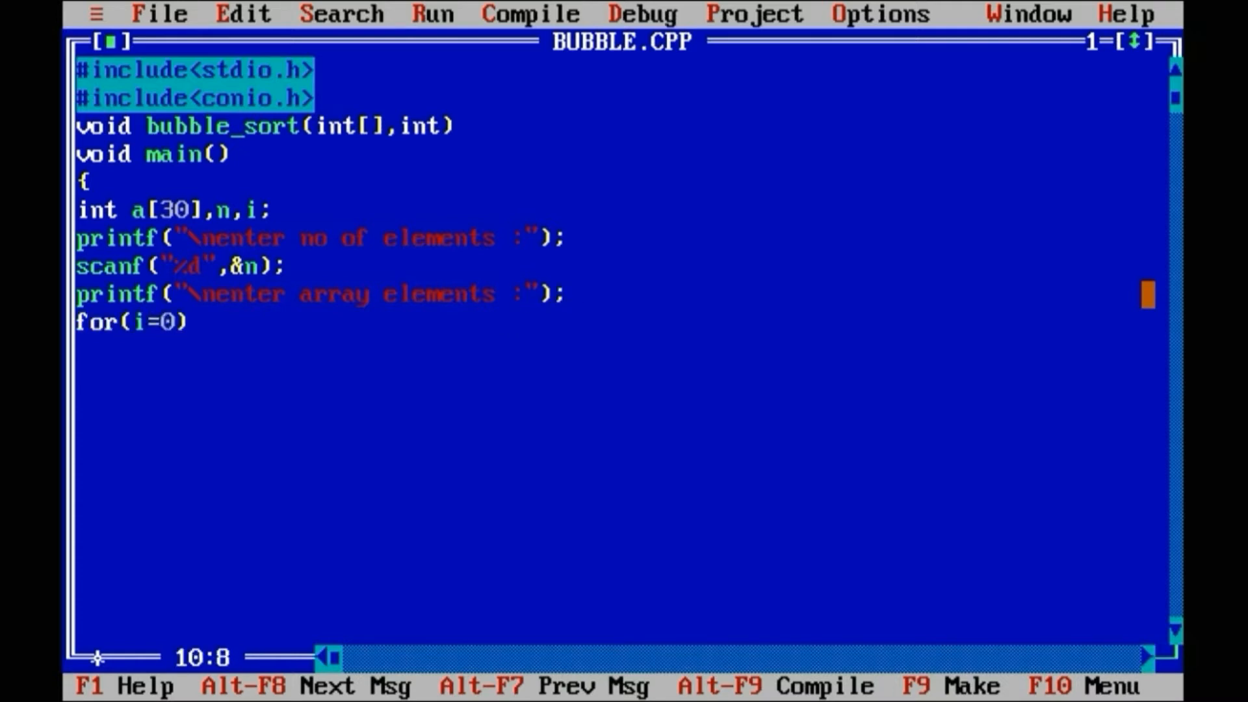
text(;i<n;)
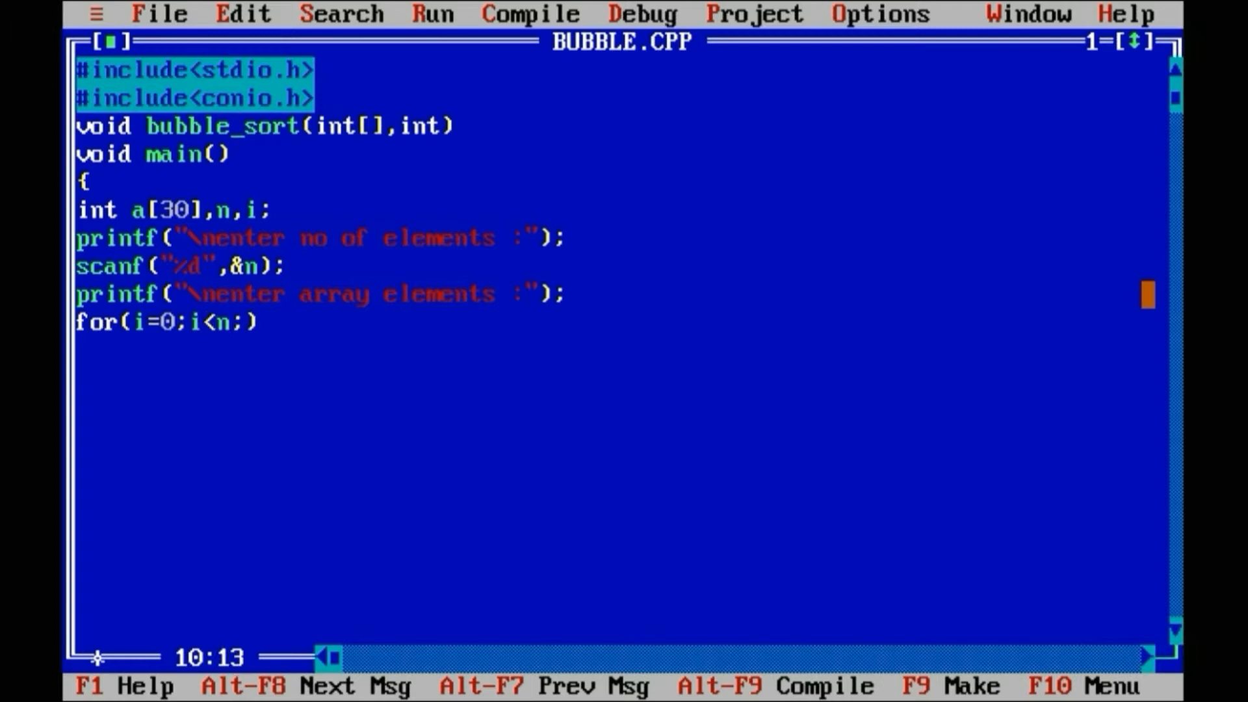
text(i++)
key(End)
key(Return)
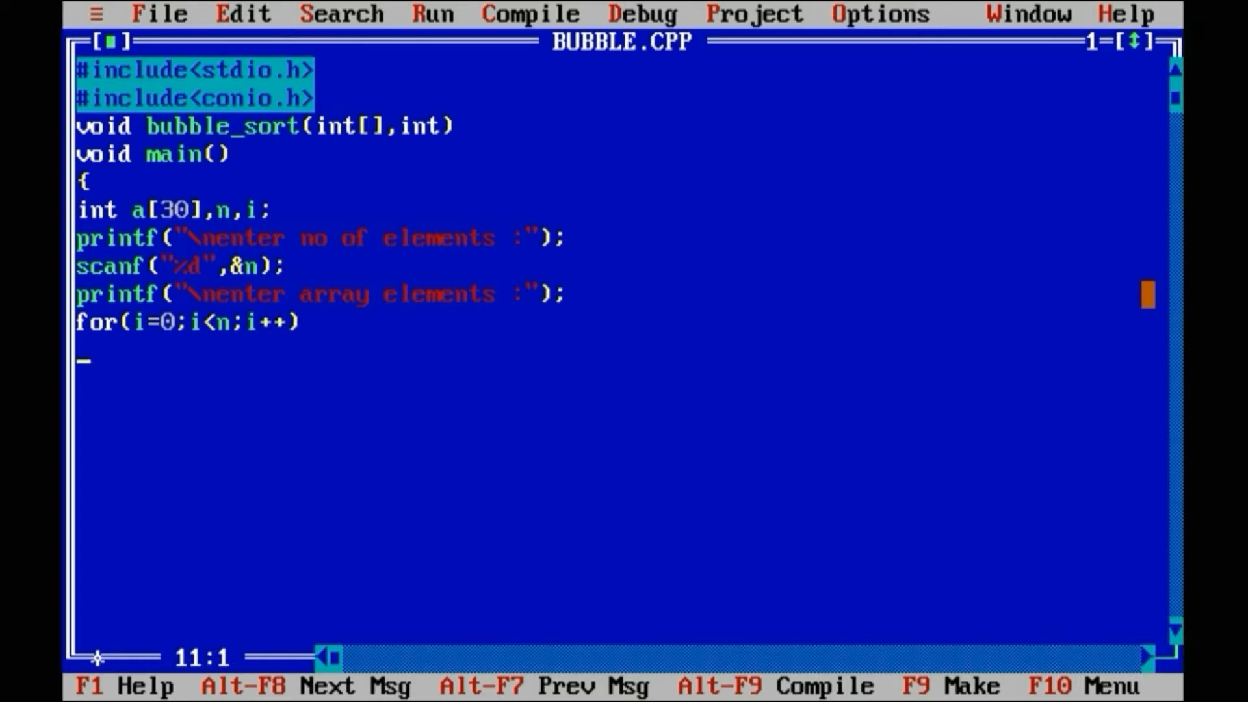
text(sca)
text(nf)
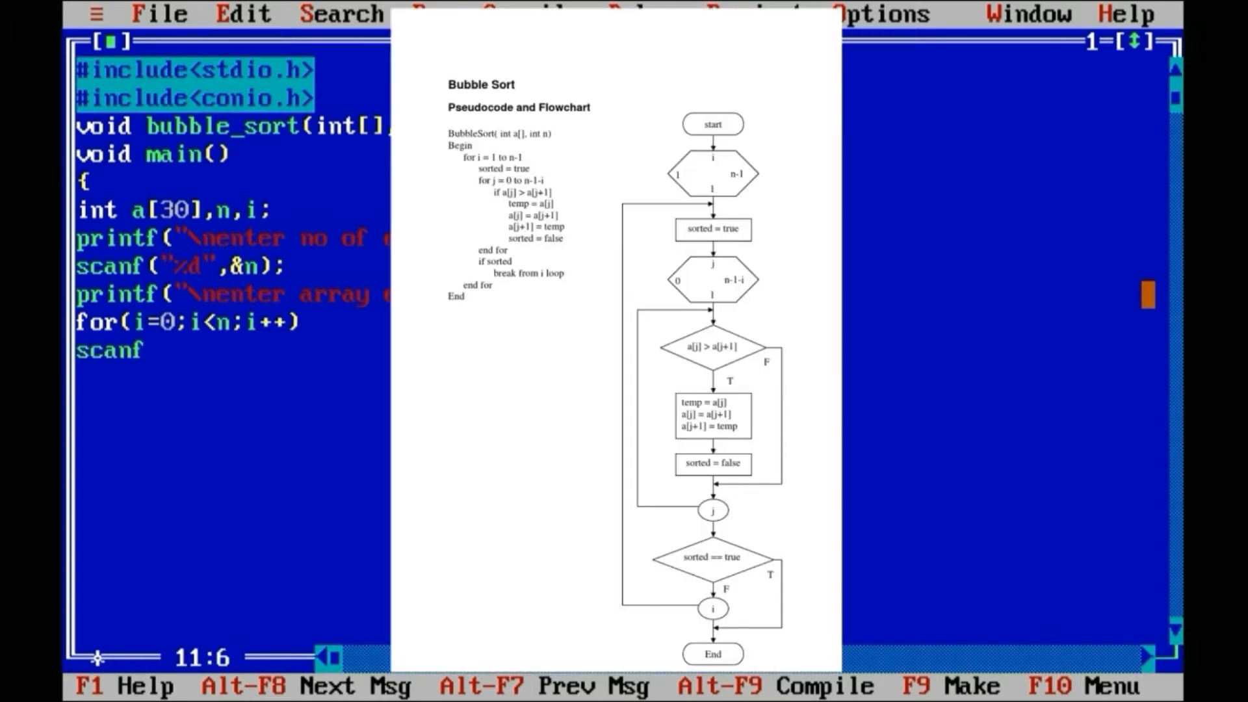
text(())
- Begin the loop body with scanf("%d",& ready for the array element address
key(Left)
text("")
key(Left)
text(%d)
key(Right)
text(,)
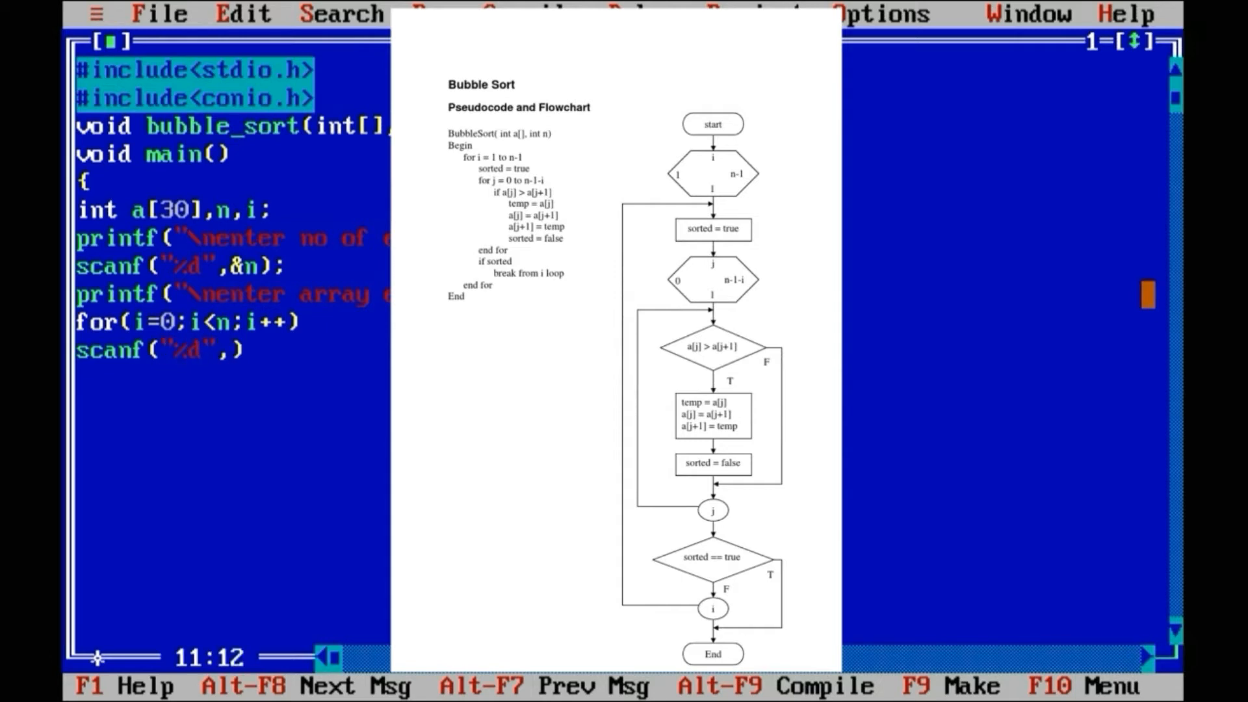
text(&)
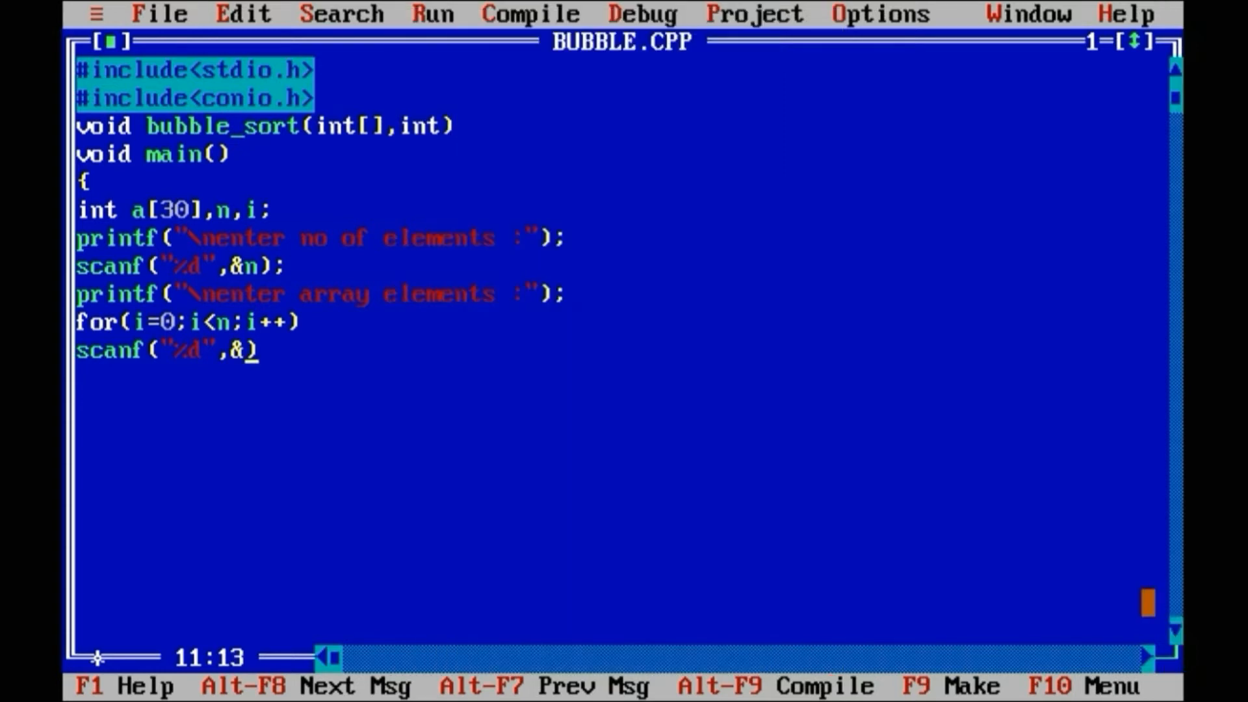
text(a[i[))
- Finish scanf("%d",&a[i]); and call bubble_sort(a,n);
key(BackSpace)
text(]);)
key(Return)
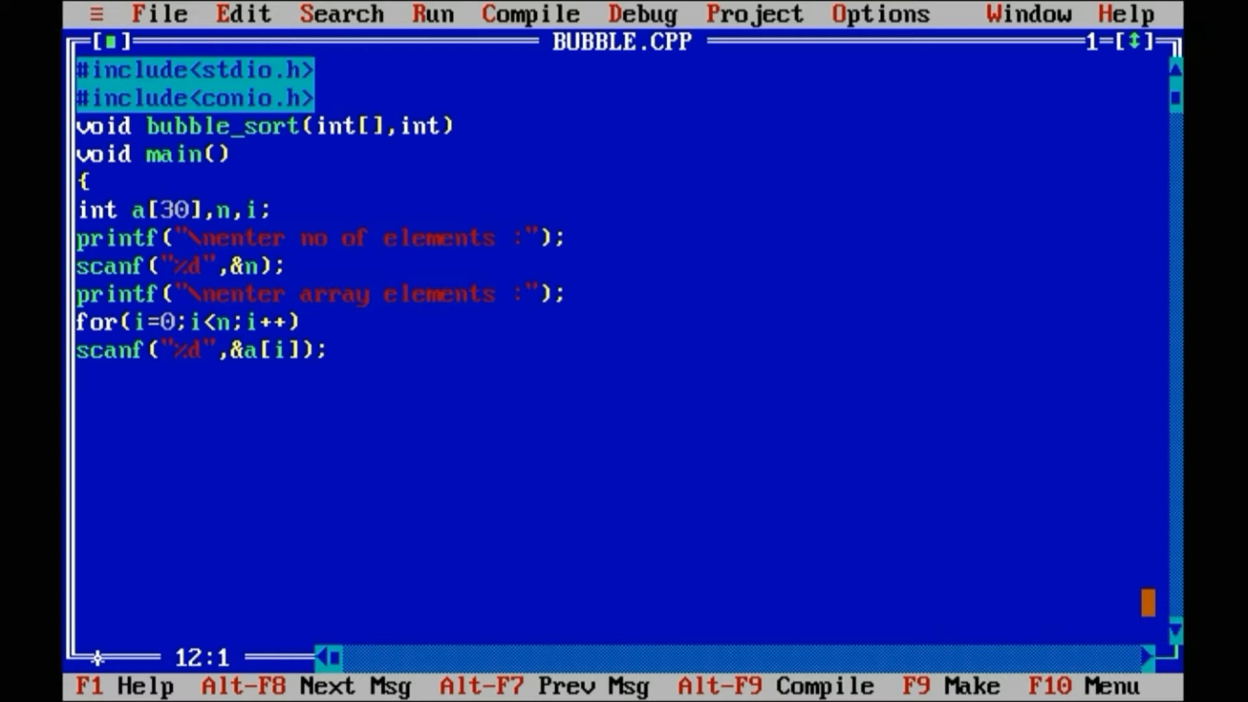
text(bubble_sort)
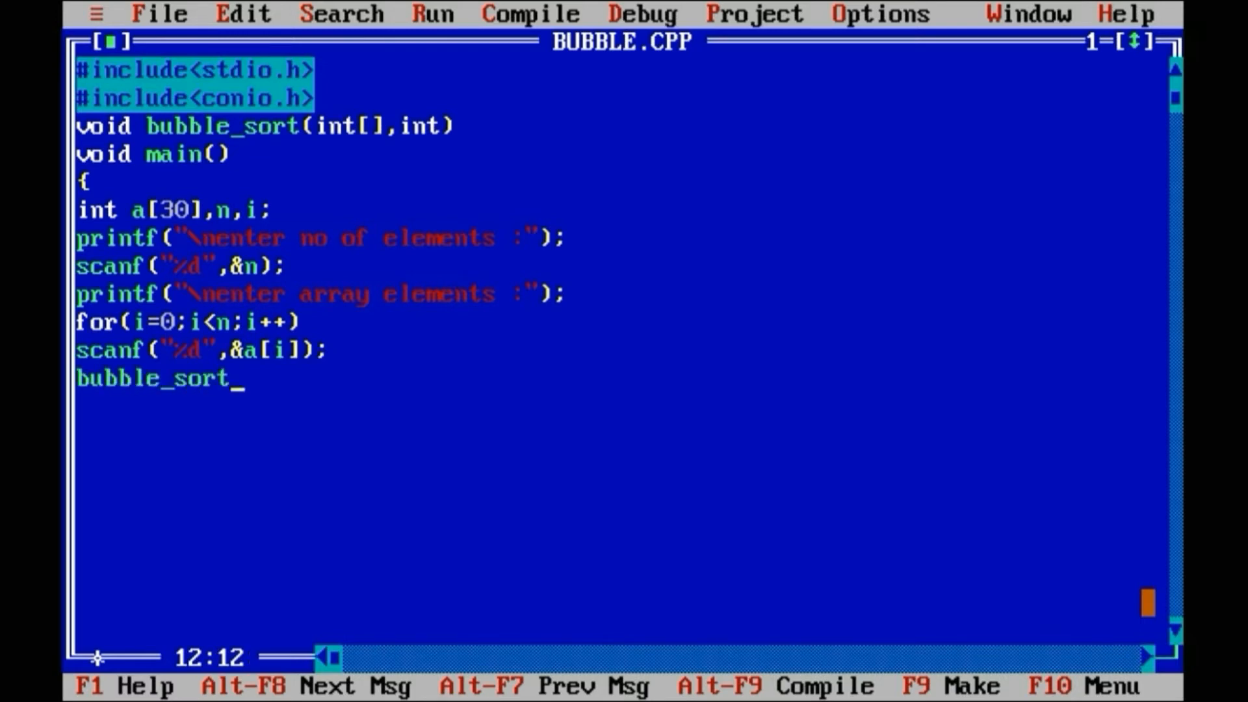
text((a,n))
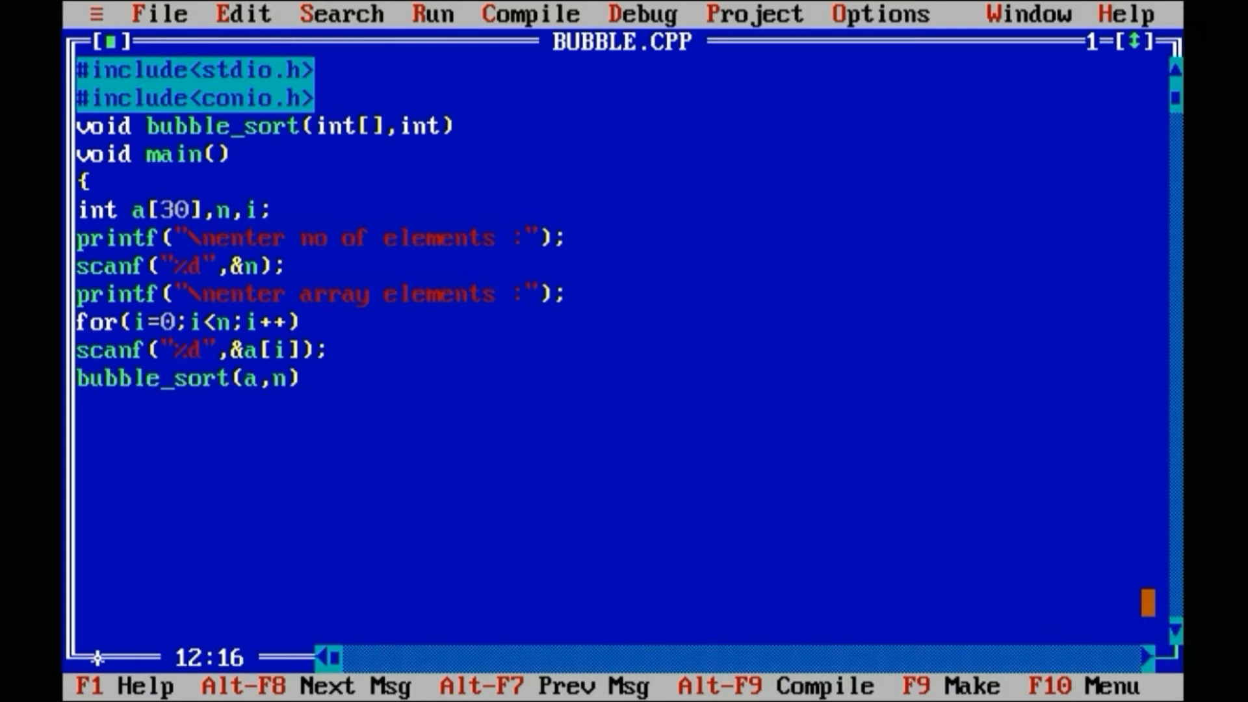
text(;)
key(Return)
text(printf)
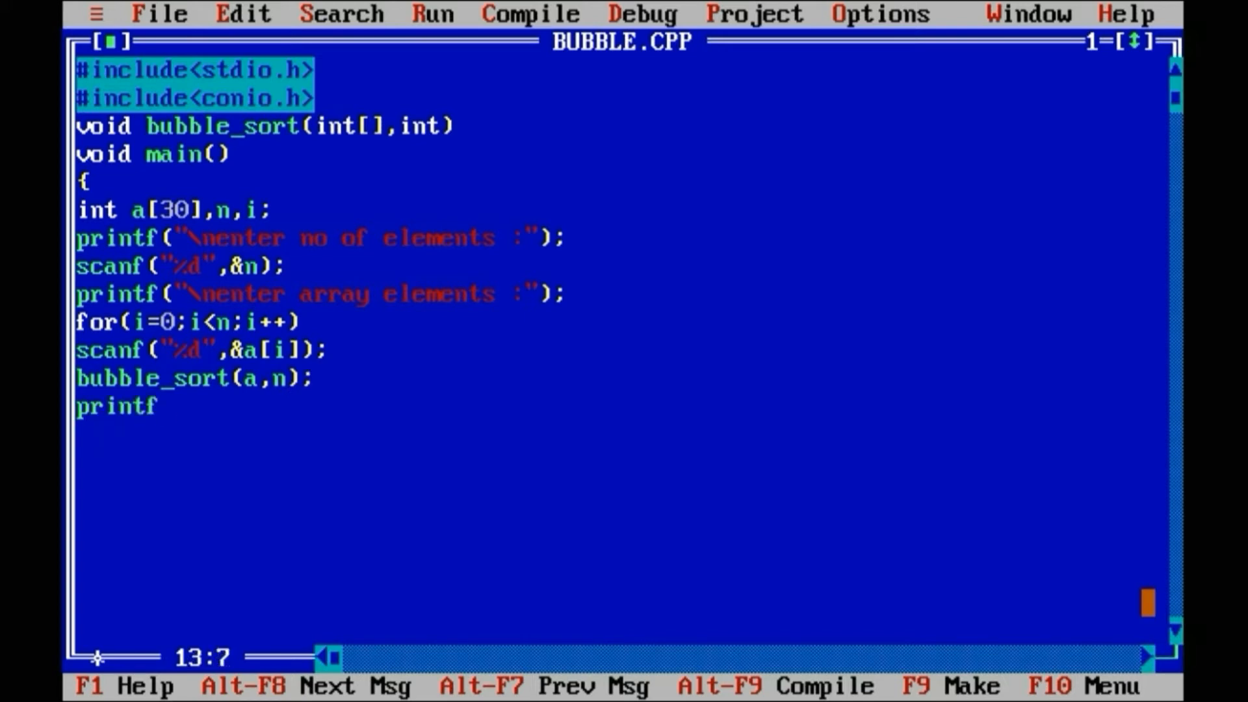
text(())
- Write printf("\n sorted data is :"); and start the line for the printing loop
key(Left)
text("")
key(Left)
text(\n sorted datan)
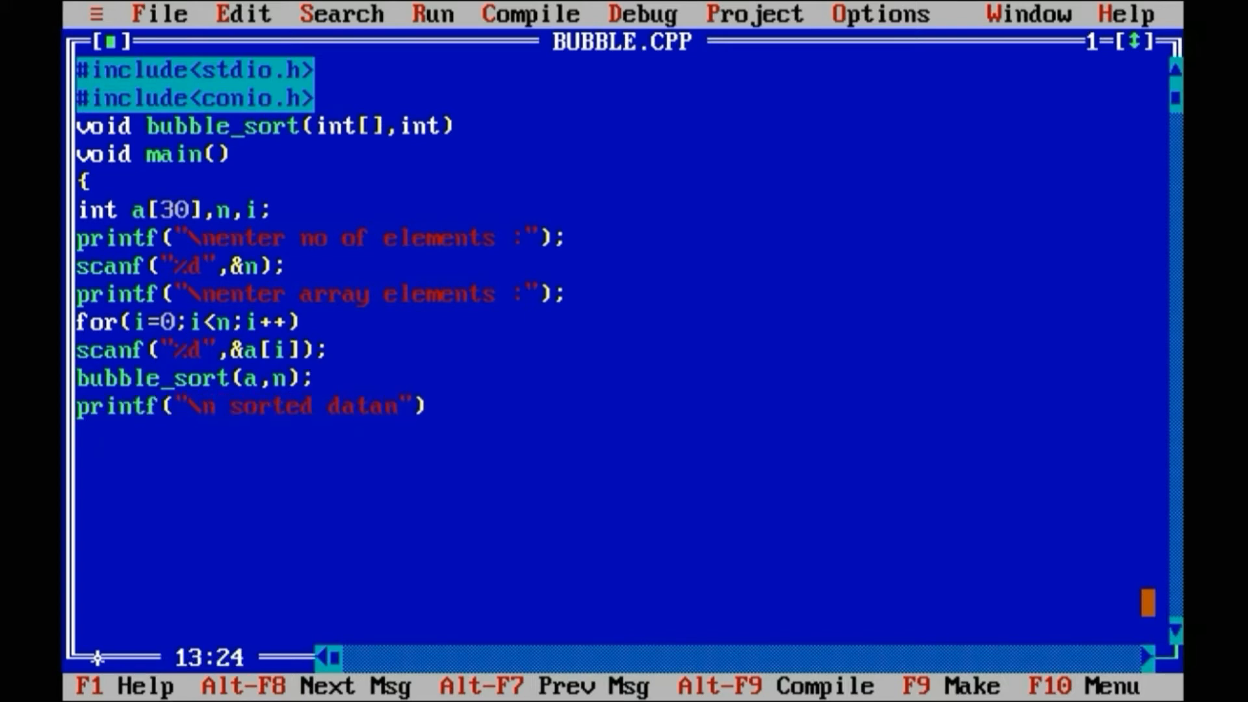
key(BackSpace)
text(is :)
key(Return)
key(BackSpace)
key(End)
text(; for)
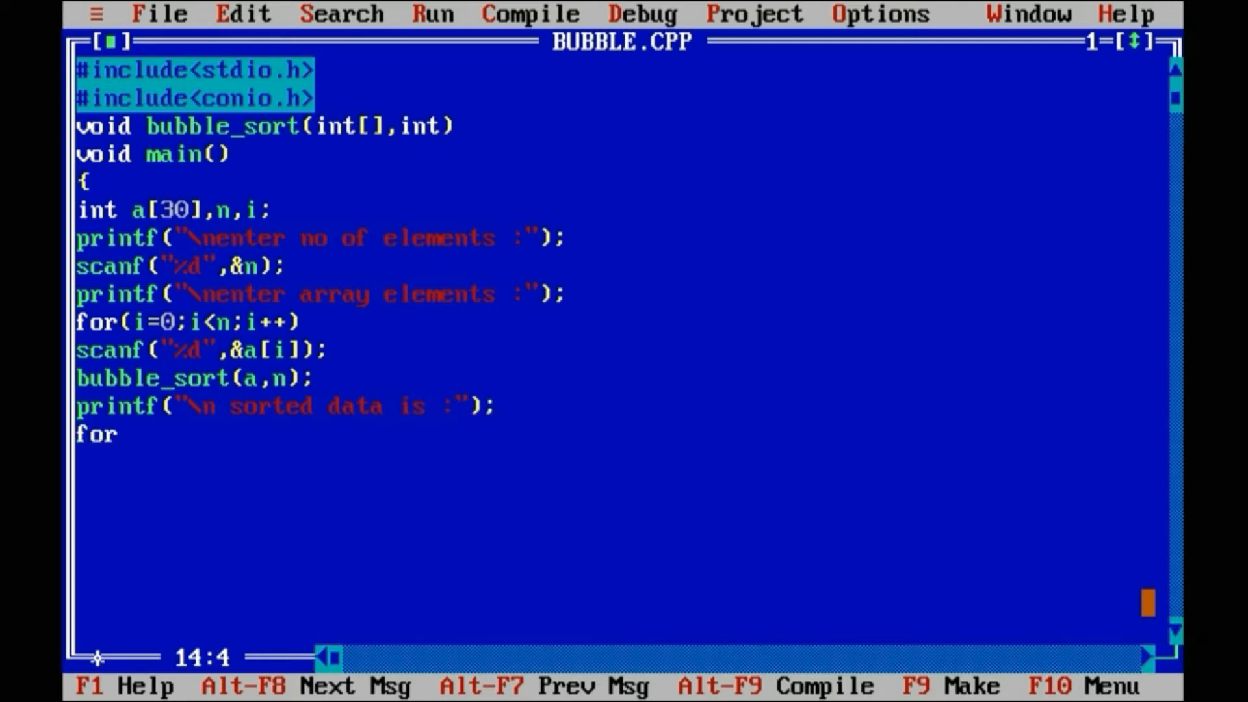